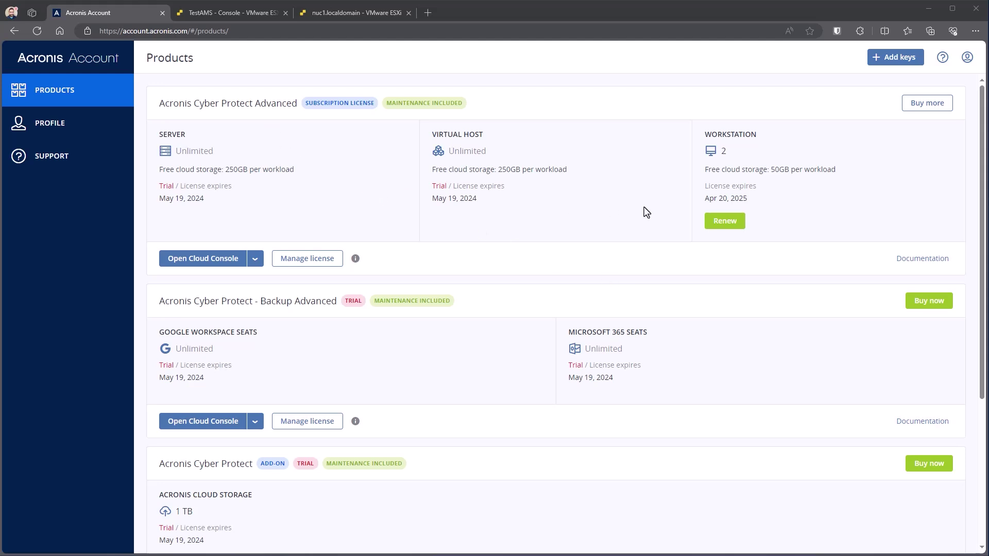
- Reveal the on-premise Download installer option for Acronis Cyber Protect Advanced
{"action": "left_click", "coordinate": [257, 263]}
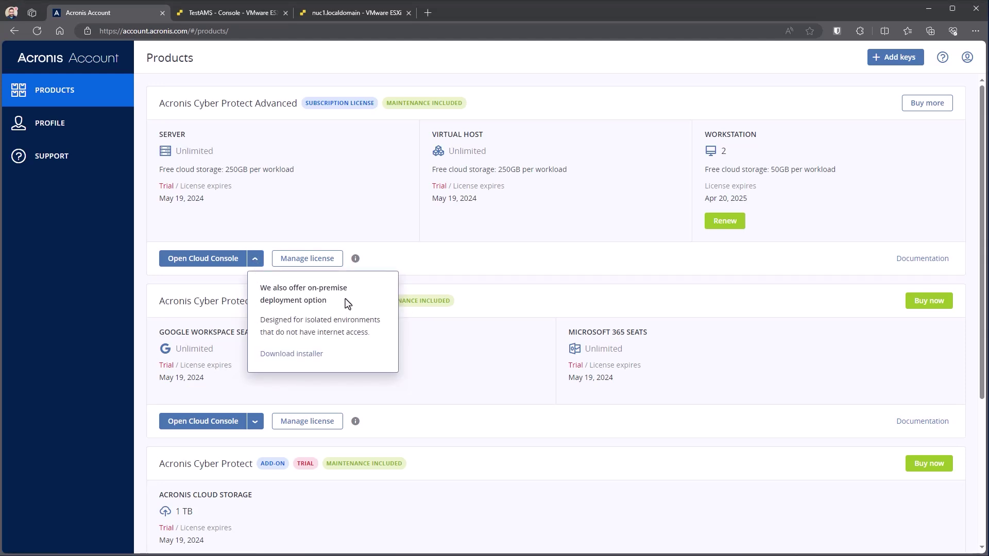
- Open and review the Cyber Protect installer download page, then switch to the TestAMS VM desktop
{"action": "left_click", "coordinate": [301, 359]}
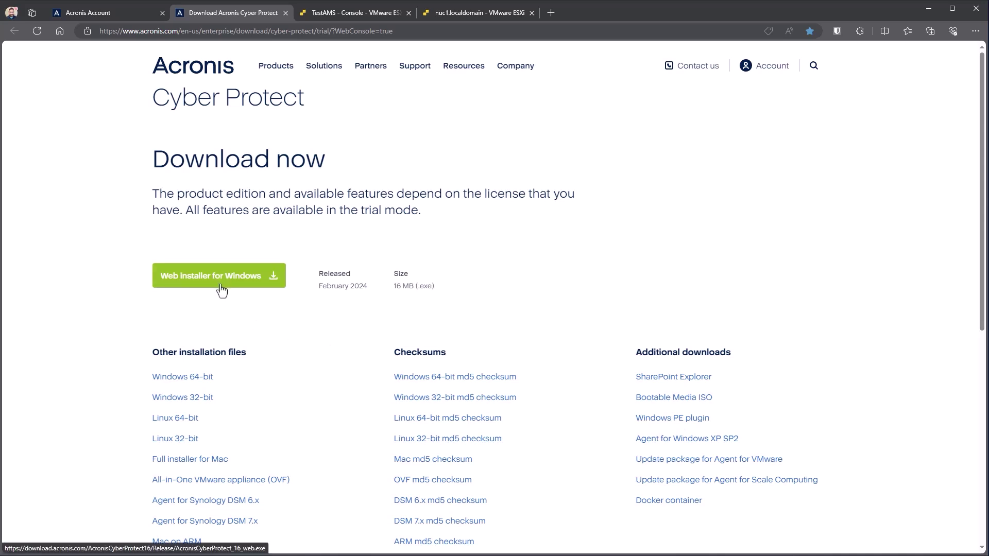
{"action": "scroll", "coordinate": [238, 215], "scroll_direction": "down", "scroll_amount": 3}
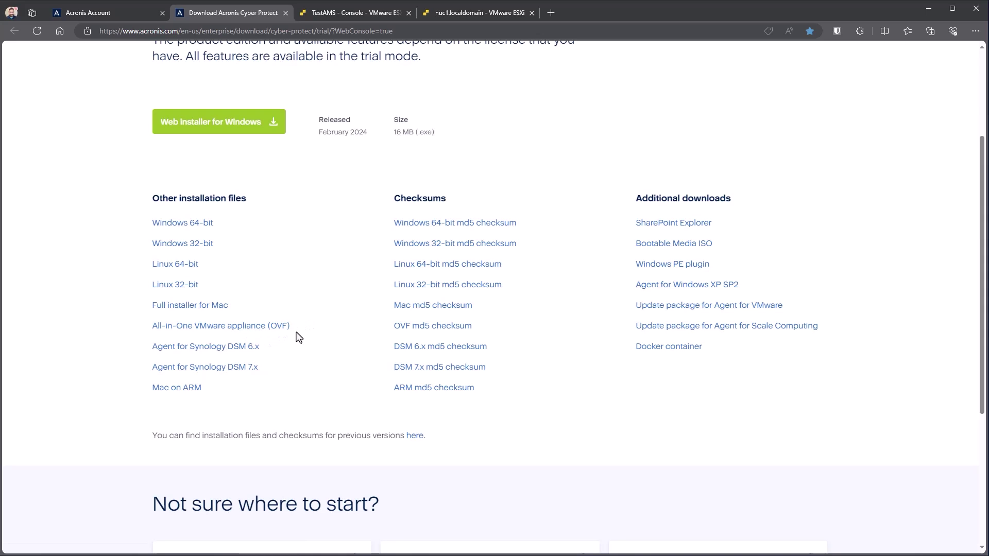
{"action": "scroll", "coordinate": [298, 341], "scroll_direction": "up", "scroll_amount": 3}
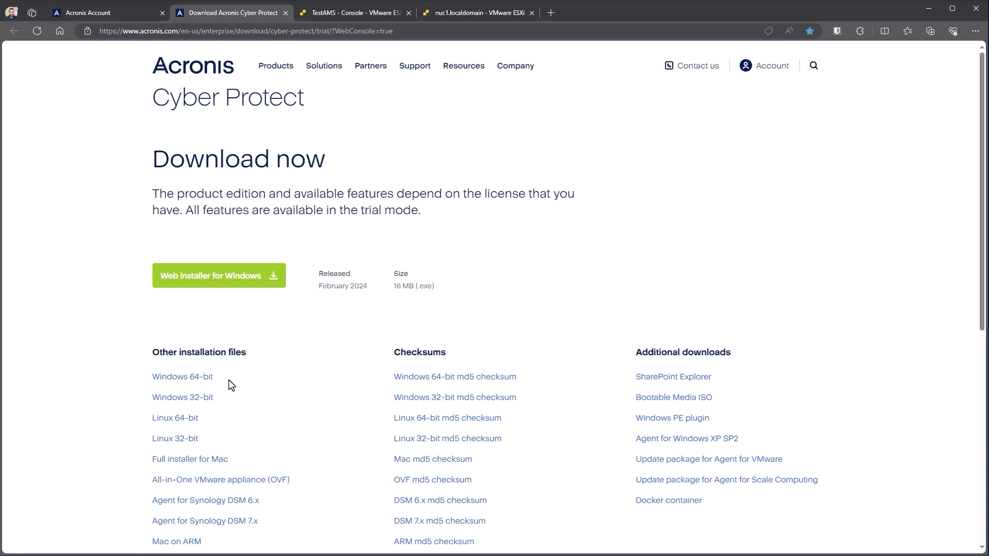
{"action": "left_click", "coordinate": [362, 15]}
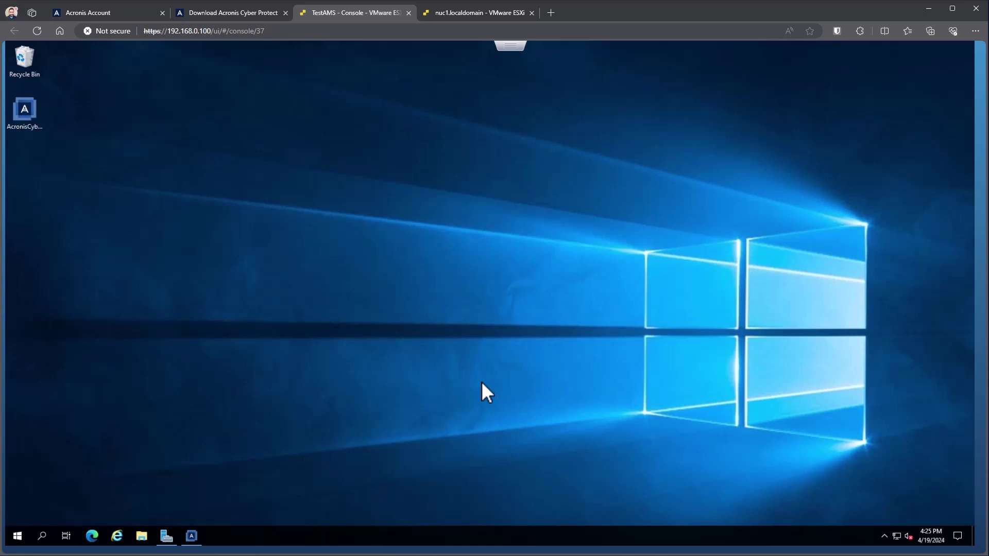
- Launch the Acronis Cyber Protect 16 installer and accept the license agreement
{"action": "double_click", "coordinate": [22, 106]}
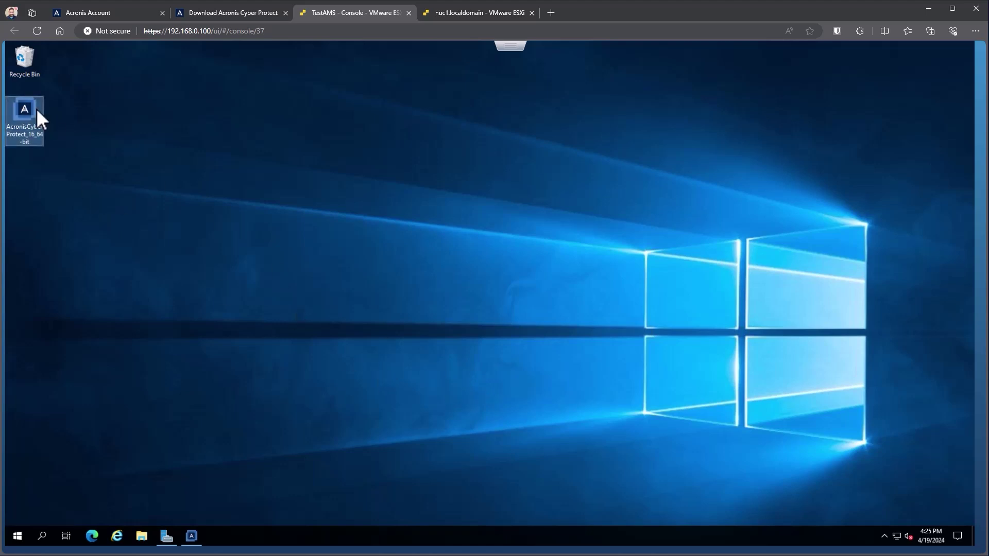
{"action": "left_click", "coordinate": [198, 540]}
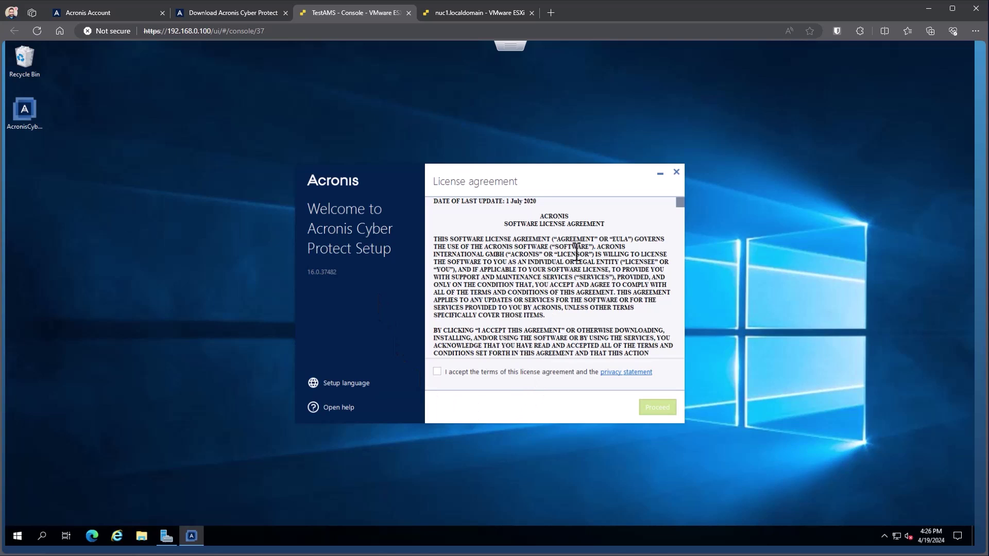
{"action": "scroll", "coordinate": [576, 252], "scroll_direction": "down", "scroll_amount": 2}
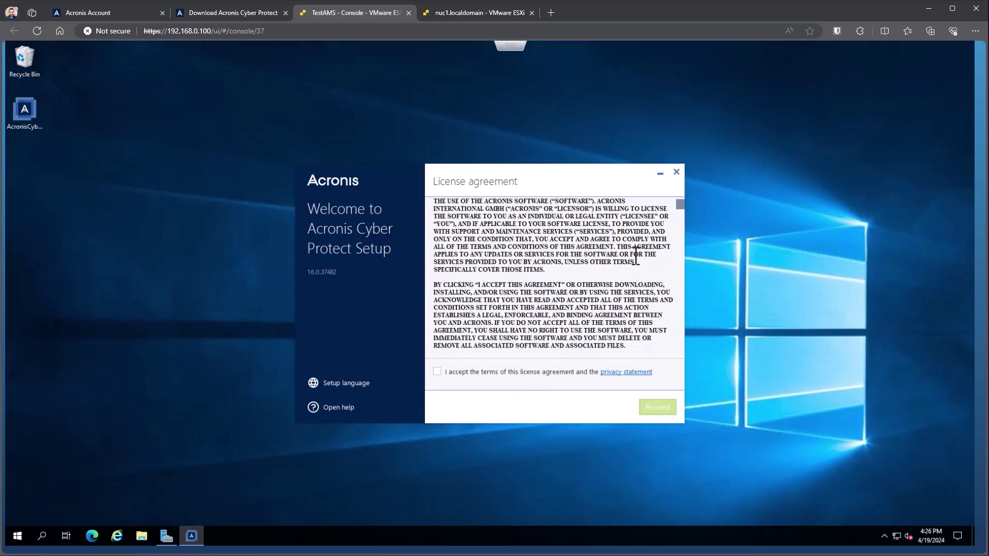
{"action": "scroll", "coordinate": [556, 299], "scroll_direction": "up", "scroll_amount": 2}
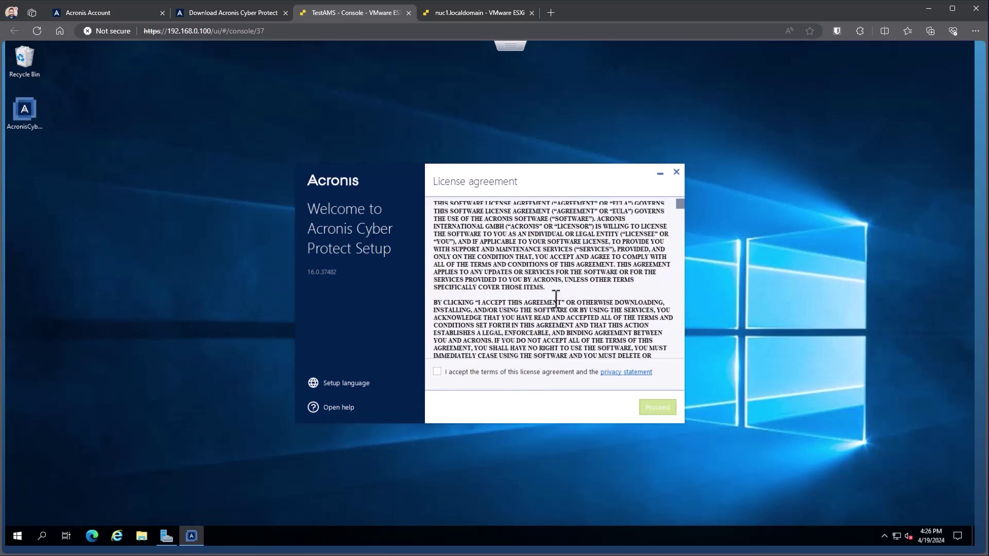
{"action": "left_click", "coordinate": [437, 372]}
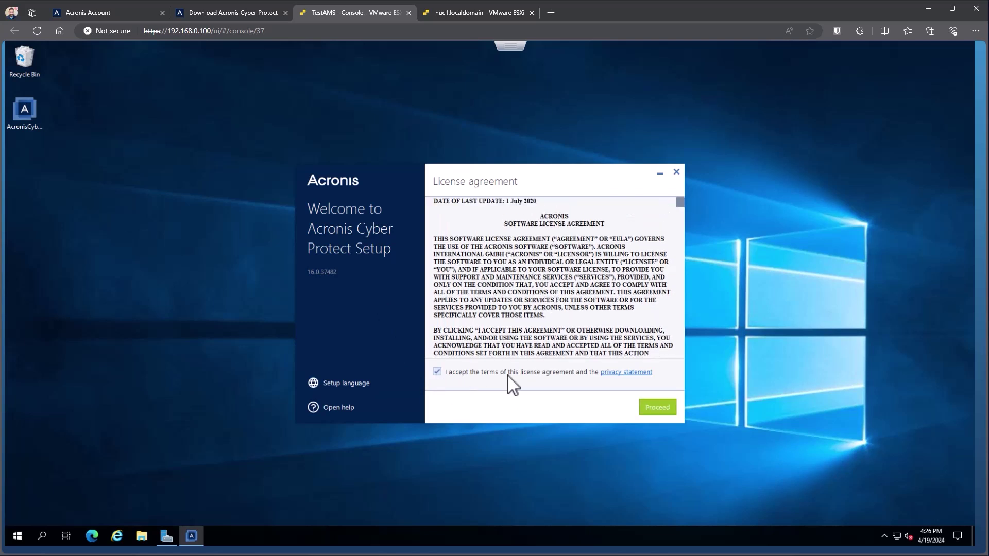
- Choose installing a protection agent plus management server and bring up the installation settings summary
{"action": "left_click", "coordinate": [657, 407]}
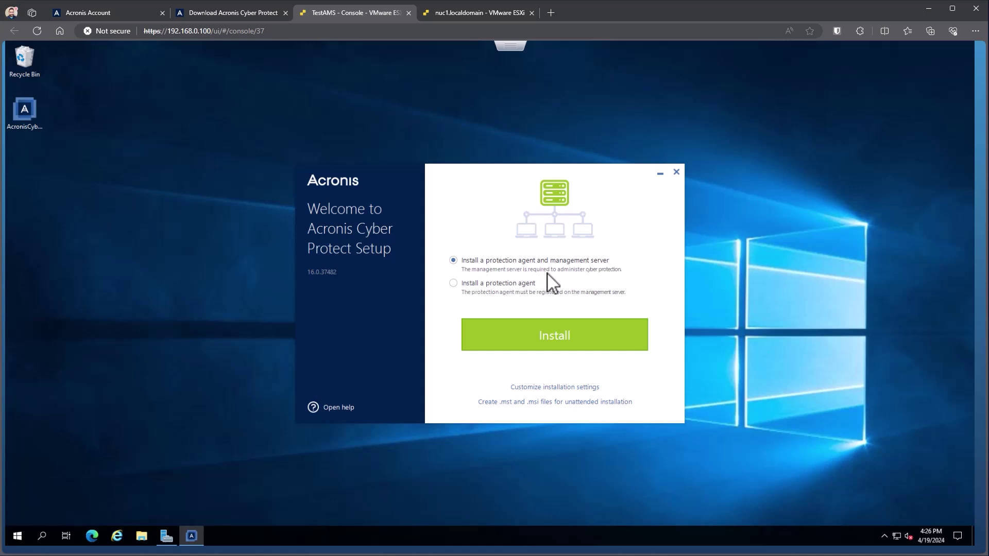
{"action": "left_click", "coordinate": [454, 283]}
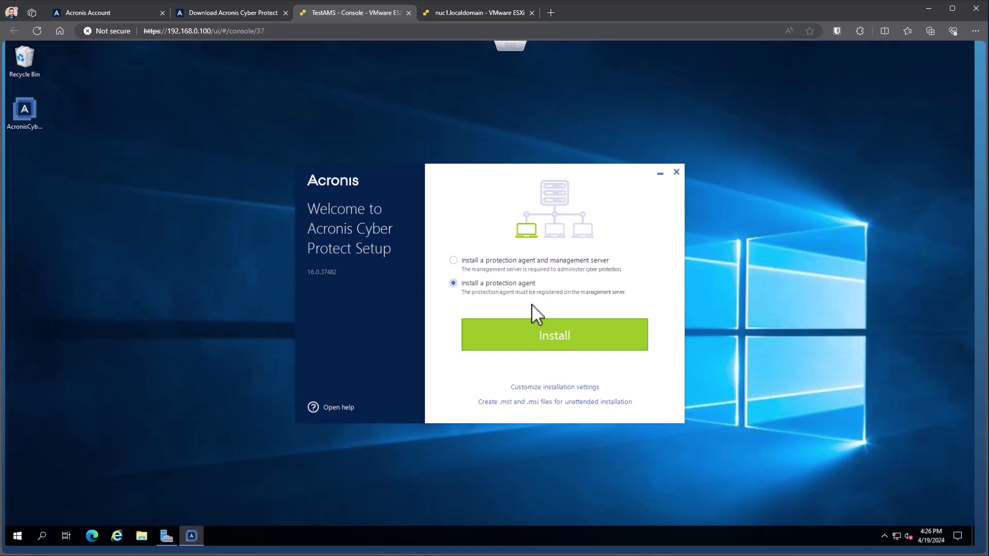
{"action": "left_click", "coordinate": [453, 261]}
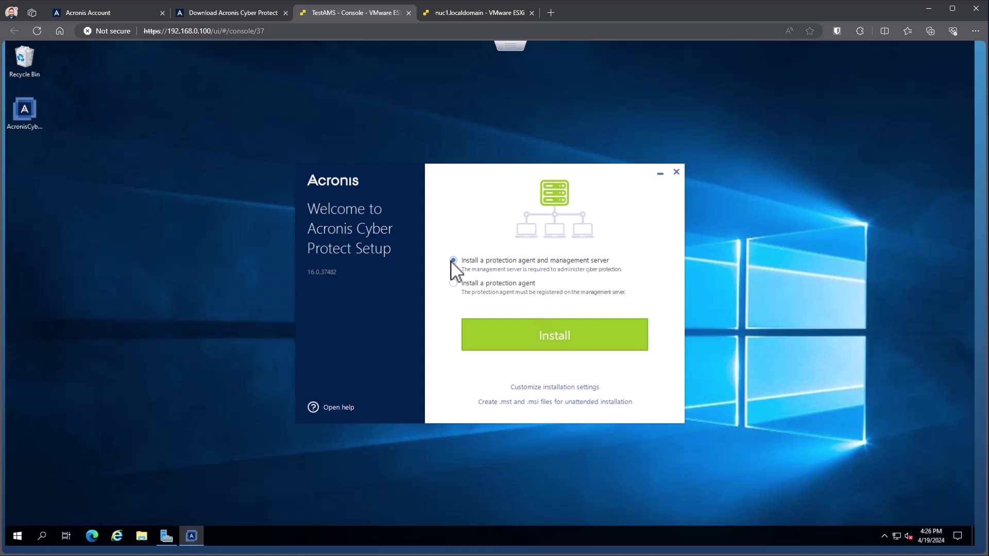
{"action": "left_click", "coordinate": [548, 348]}
- Review the components: Management Server, Agent for Windows, Bootable Media Builder and Command-Line Tool
{"action": "left_click", "coordinate": [573, 387]}
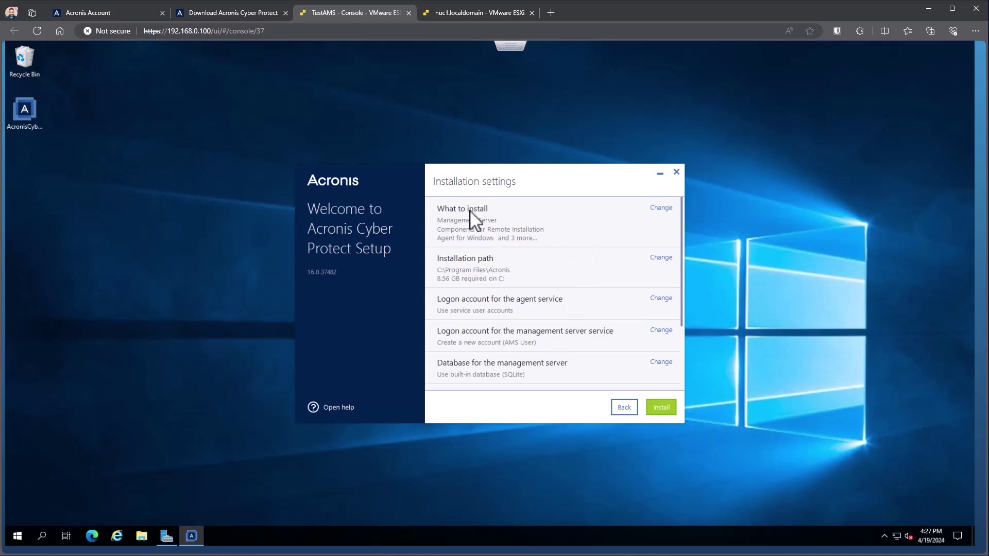
{"action": "left_click", "coordinate": [661, 208]}
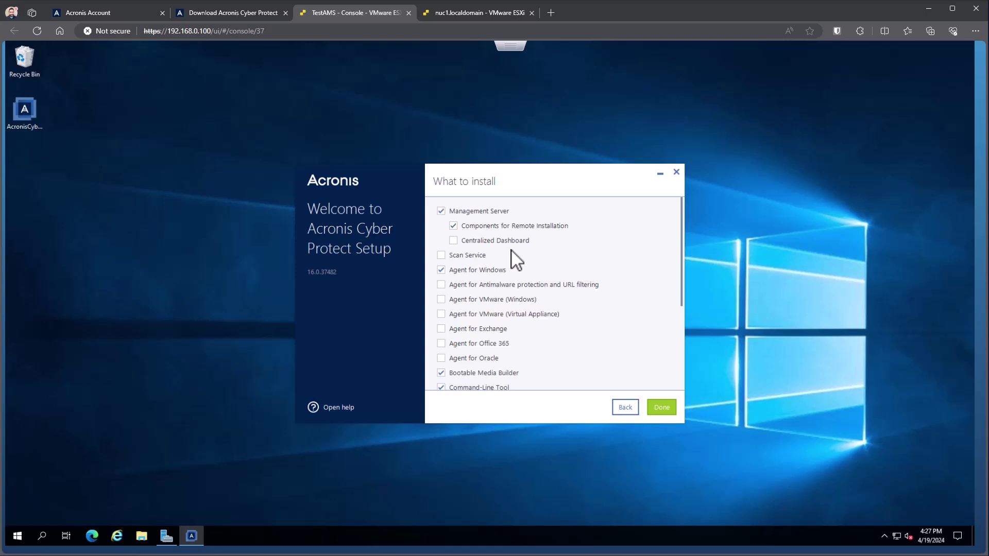
{"action": "scroll", "coordinate": [597, 250], "scroll_direction": "down", "scroll_amount": 1}
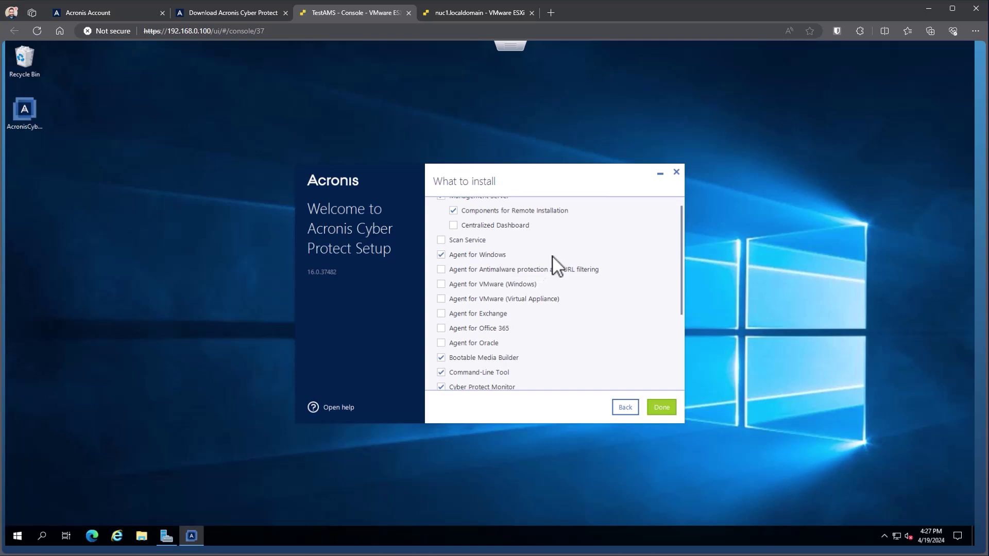
{"action": "scroll", "coordinate": [573, 309], "scroll_direction": "down", "scroll_amount": 3}
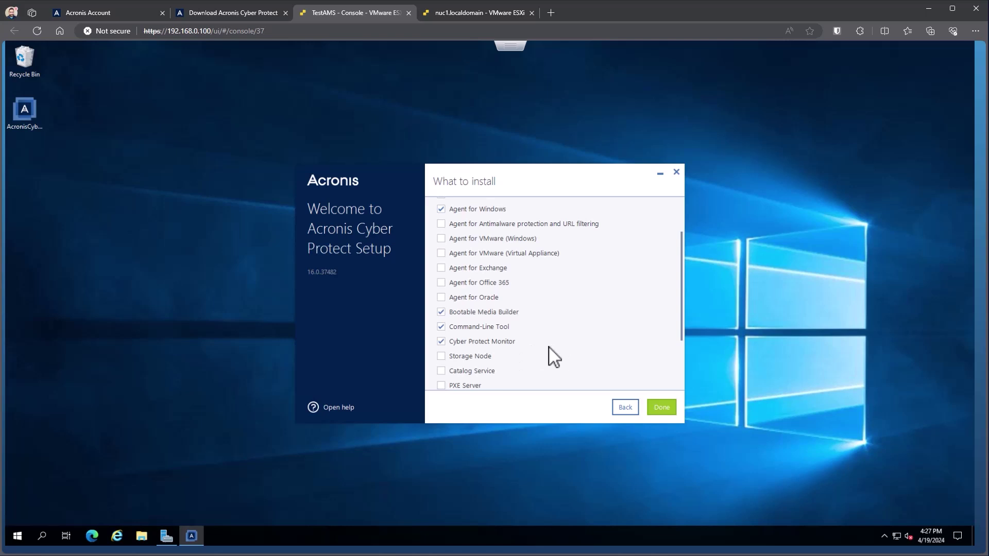
{"action": "scroll", "coordinate": [577, 328], "scroll_direction": "down", "scroll_amount": 1}
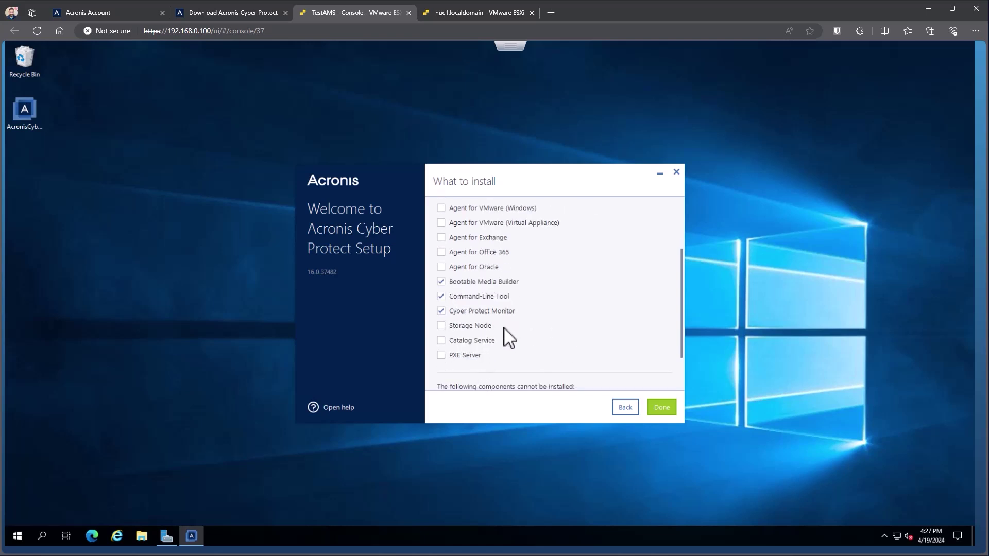
{"action": "scroll", "coordinate": [576, 352], "scroll_direction": "up", "scroll_amount": 1}
{"action": "scroll", "coordinate": [578, 354], "scroll_direction": "up", "scroll_amount": 2}
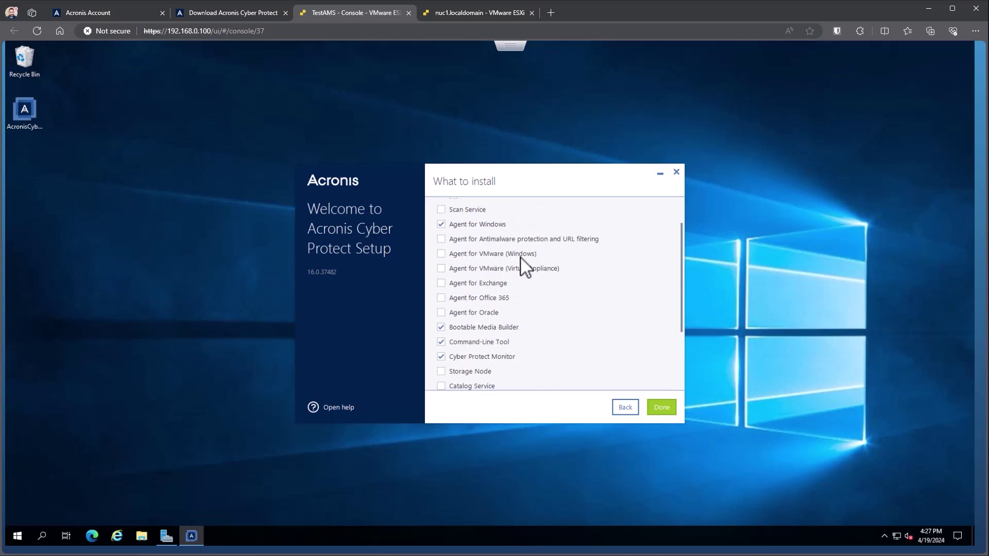
{"action": "scroll", "coordinate": [524, 270], "scroll_direction": "up", "scroll_amount": 3}
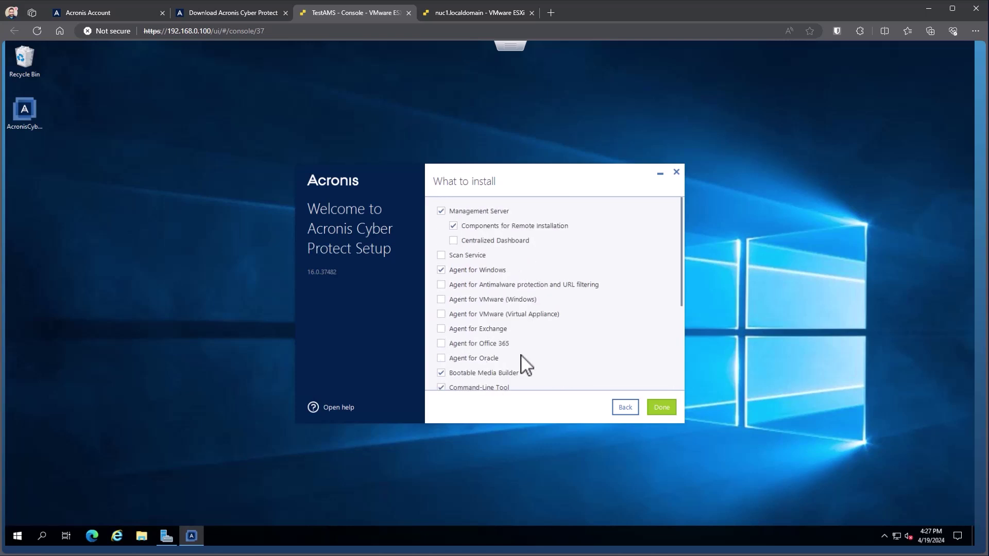
- Keep the default components and remove the C drive letter from the Install to path
{"action": "left_click", "coordinate": [628, 407]}
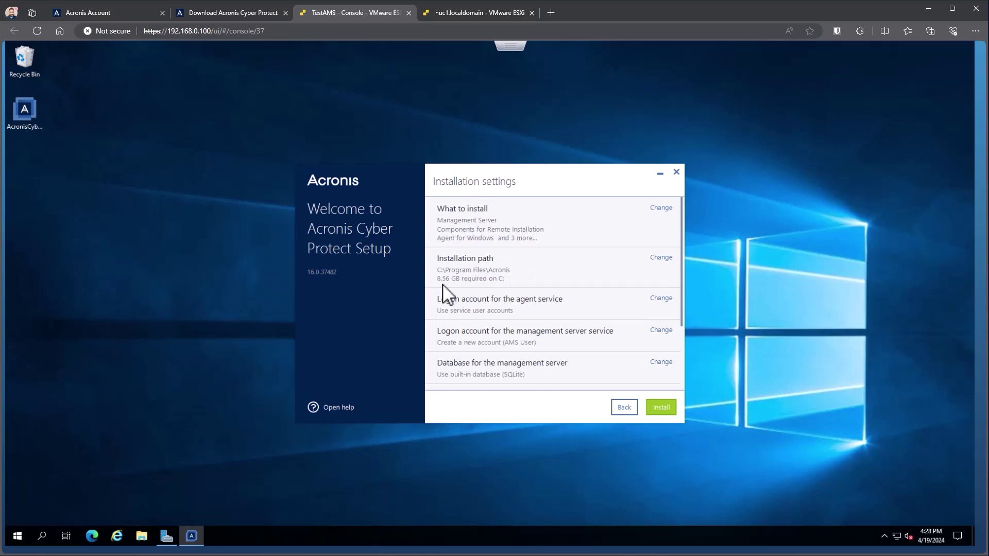
{"action": "left_click", "coordinate": [659, 258]}
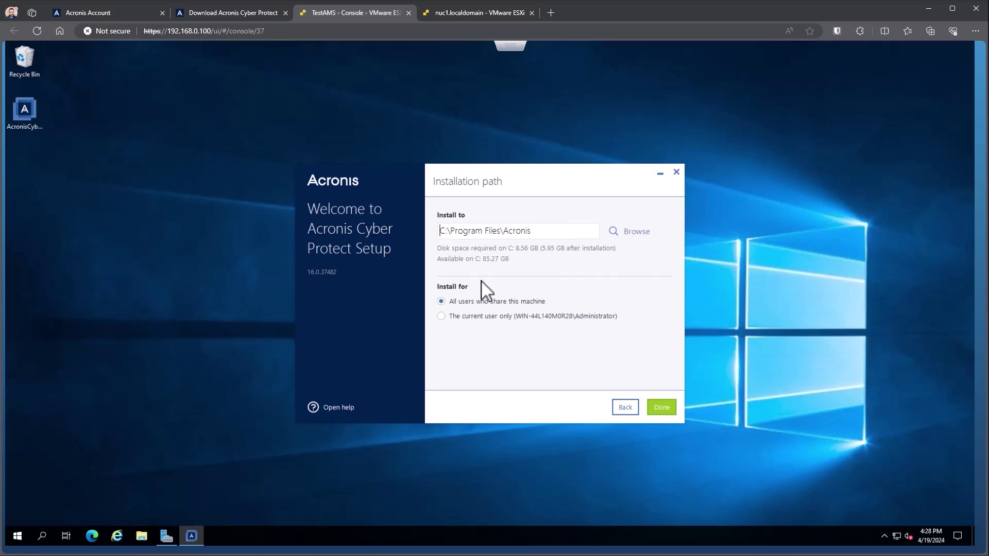
{"action": "key", "text": "Delete"}
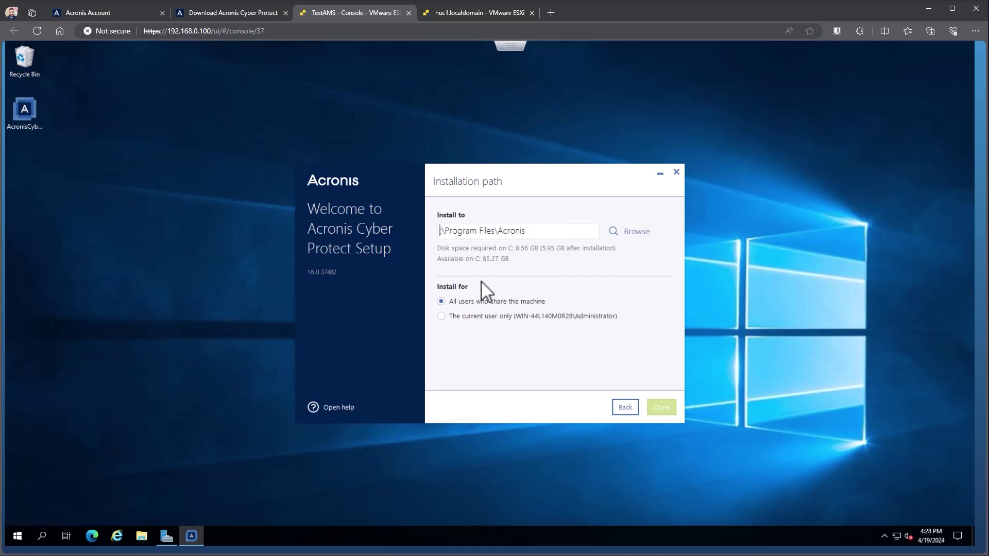
- Confirm in File Explorer that the Data (E:) drive exists
{"action": "left_click", "coordinate": [142, 536]}
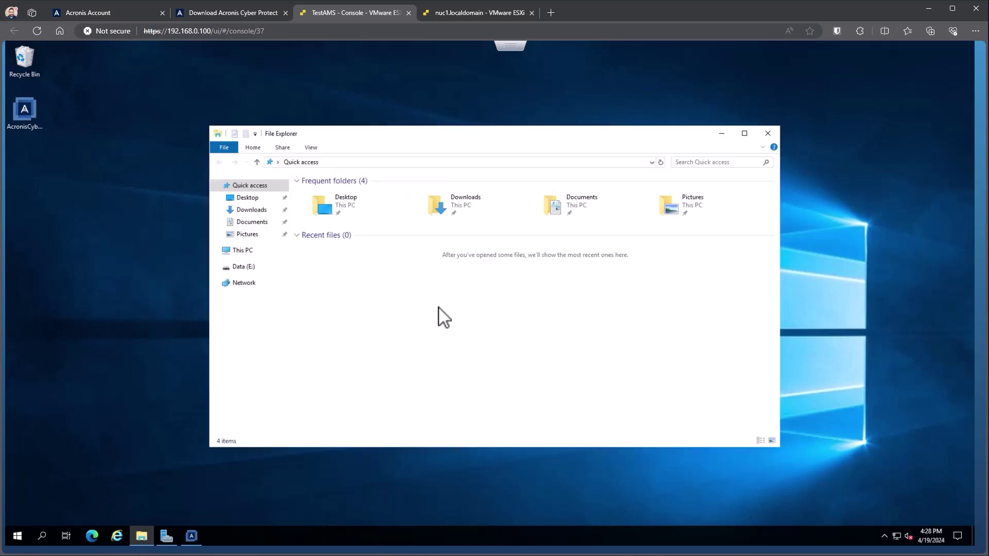
{"action": "left_click", "coordinate": [240, 251]}
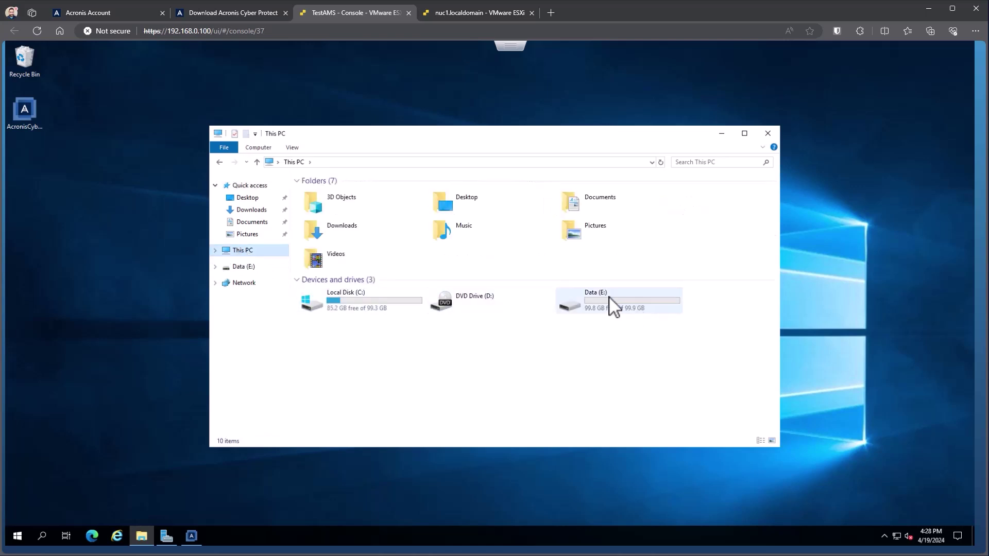
{"action": "left_click", "coordinate": [722, 133]}
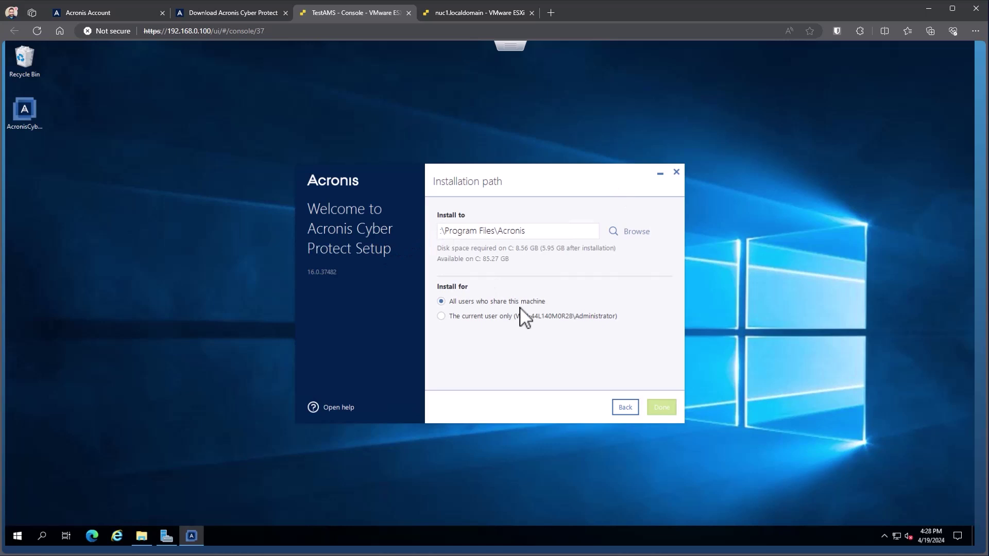
- Set the install path to E:\Program Files\Acronis for all users and accept it
{"action": "type", "text": "E:"}
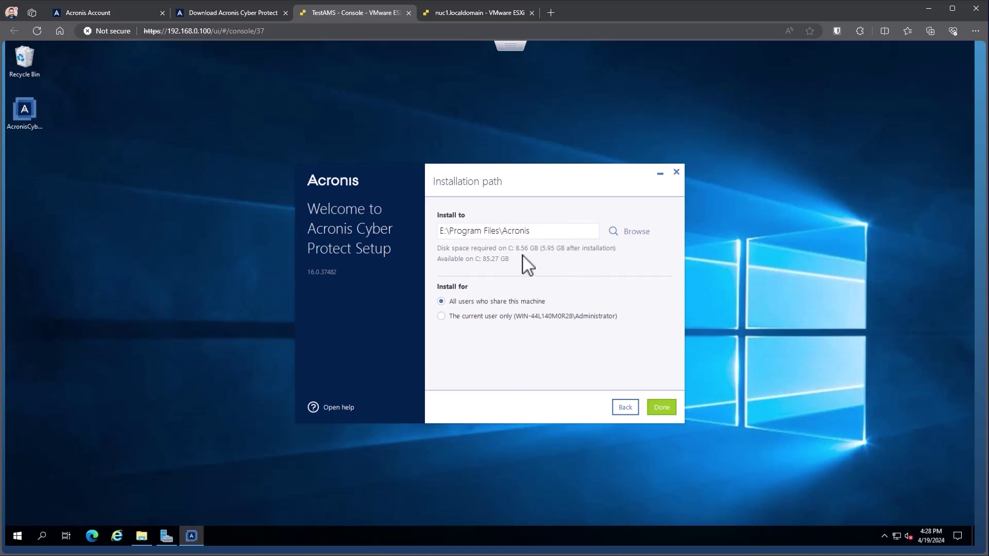
{"action": "left_click", "coordinate": [484, 315]}
{"action": "left_click", "coordinate": [488, 301]}
{"action": "left_click", "coordinate": [540, 231]}
{"action": "left_click", "coordinate": [664, 407]}
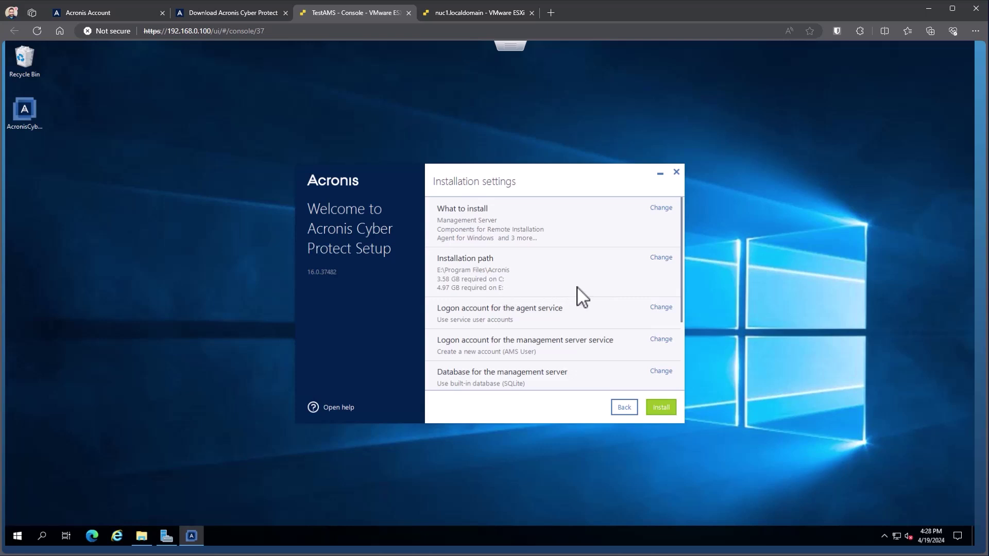
- Scroll the settings summary: E: path, new AMS User account, SQLite database, port 9877
{"action": "scroll", "coordinate": [579, 294], "scroll_direction": "down", "scroll_amount": 2}
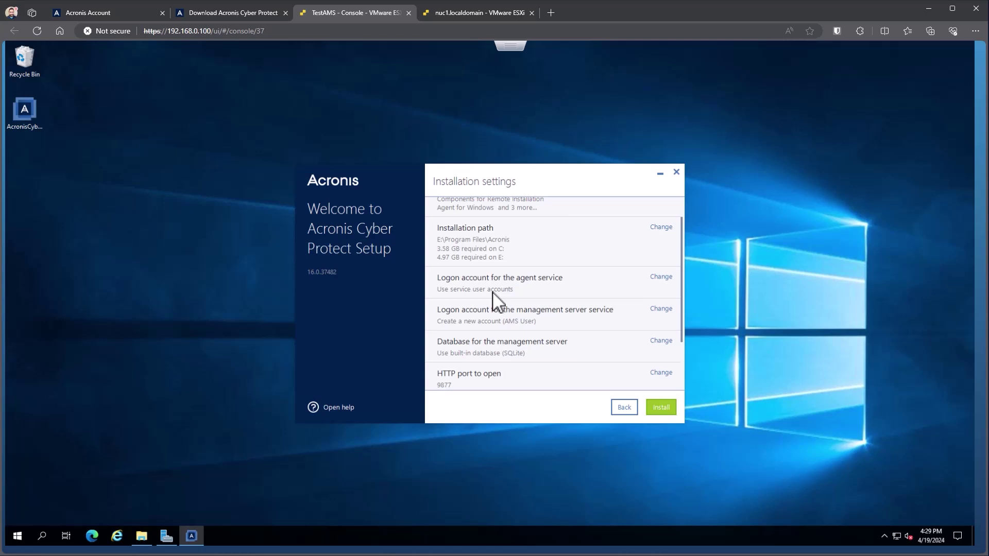
{"action": "scroll", "coordinate": [493, 299], "scroll_direction": "down", "scroll_amount": 1}
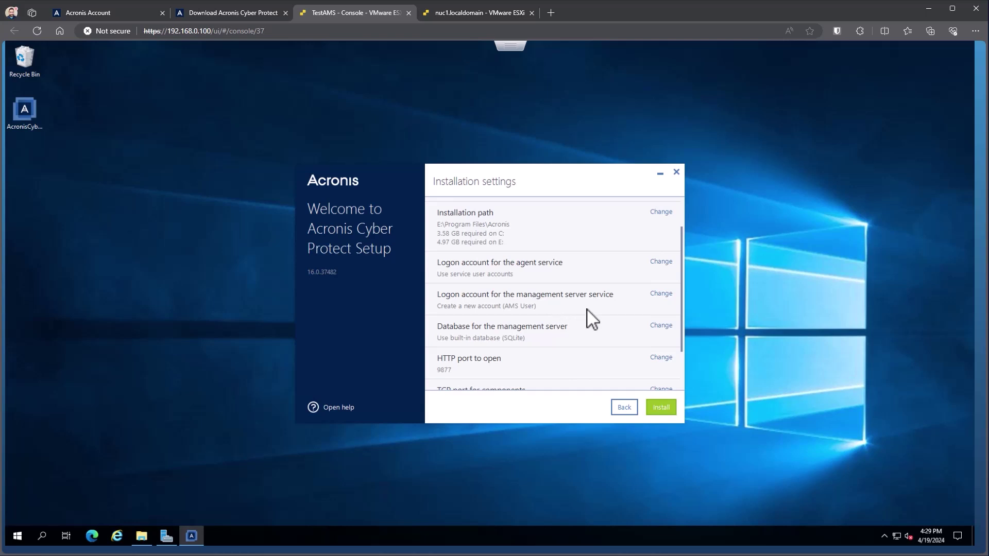
- Keep 'Create a new account' (AMS User) for the management server service and return to the summary
{"action": "left_click", "coordinate": [661, 293]}
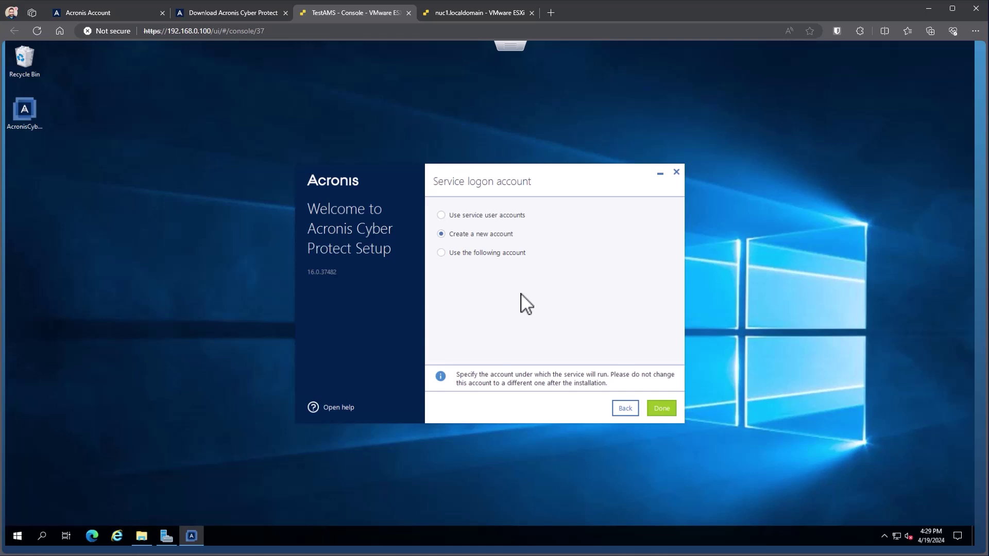
{"action": "left_click", "coordinate": [489, 253]}
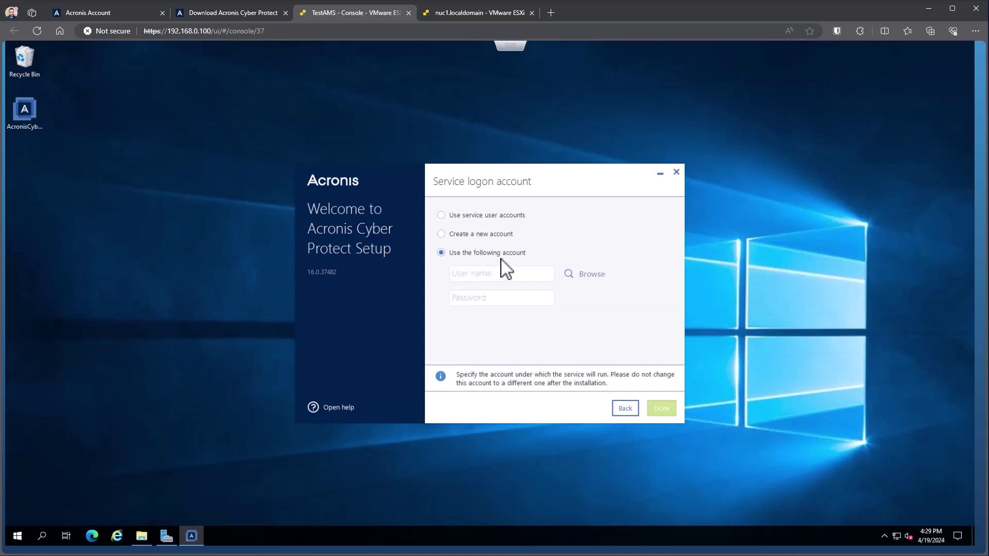
{"action": "left_click", "coordinate": [482, 234]}
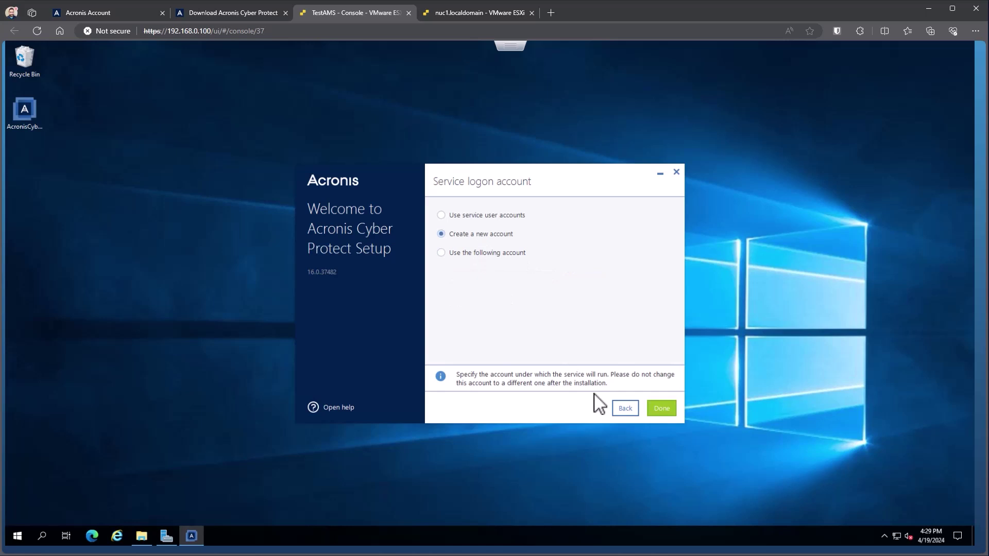
{"action": "left_click", "coordinate": [624, 408]}
{"action": "scroll", "coordinate": [570, 282], "scroll_direction": "down", "scroll_amount": 1}
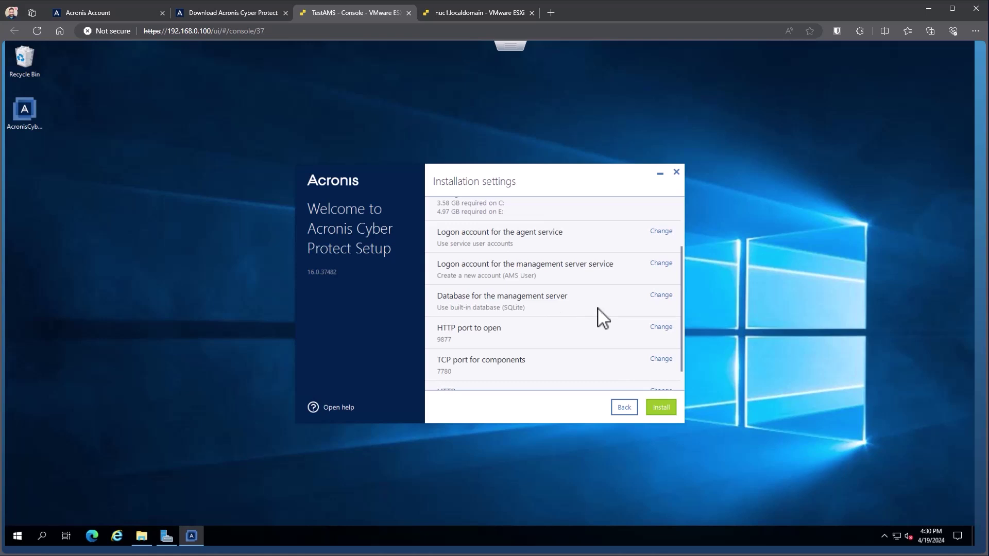
{"action": "left_click", "coordinate": [659, 295]}
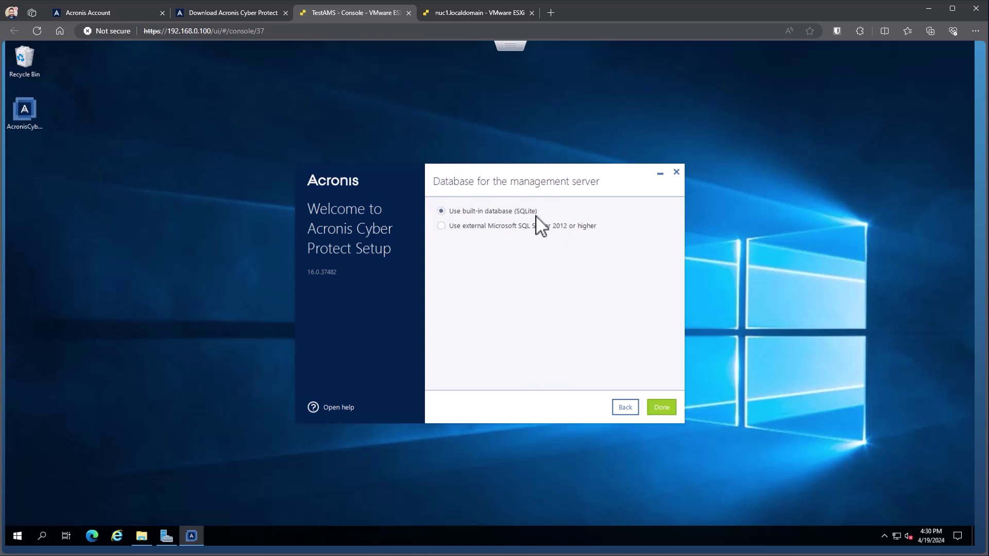
{"action": "left_click", "coordinate": [625, 407]}
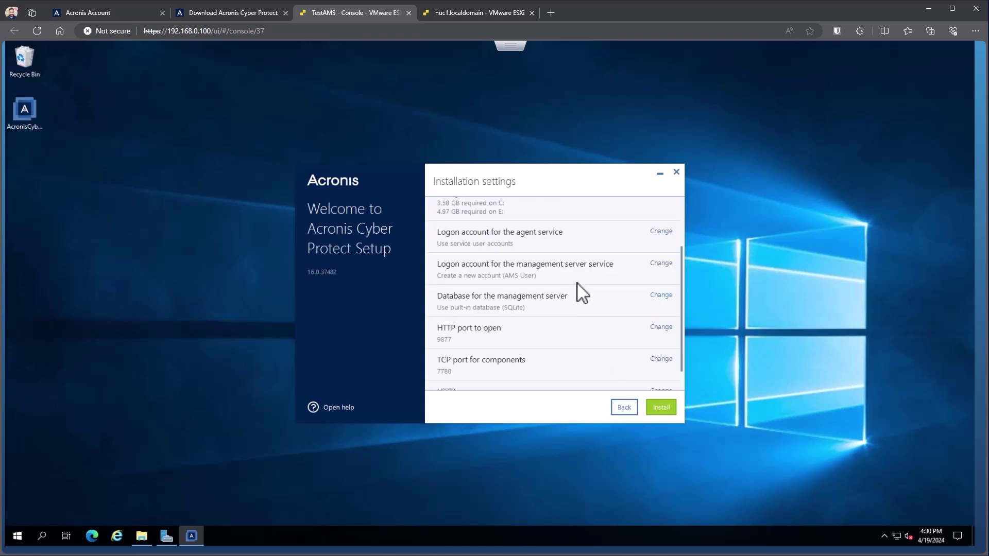
- Start the installation with the reviewed settings
{"action": "scroll", "coordinate": [601, 340], "scroll_direction": "down", "scroll_amount": 2}
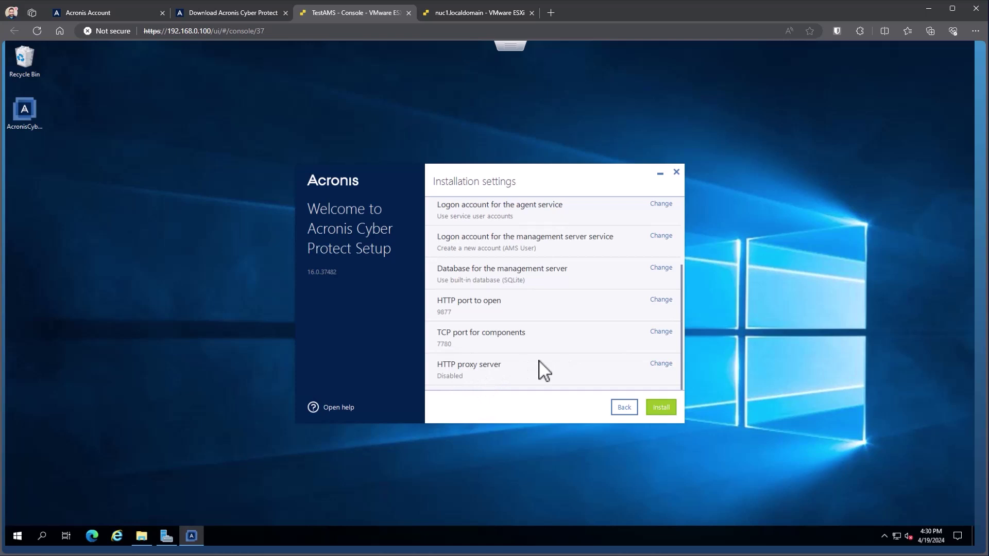
{"action": "scroll", "coordinate": [543, 371], "scroll_direction": "up", "scroll_amount": 3}
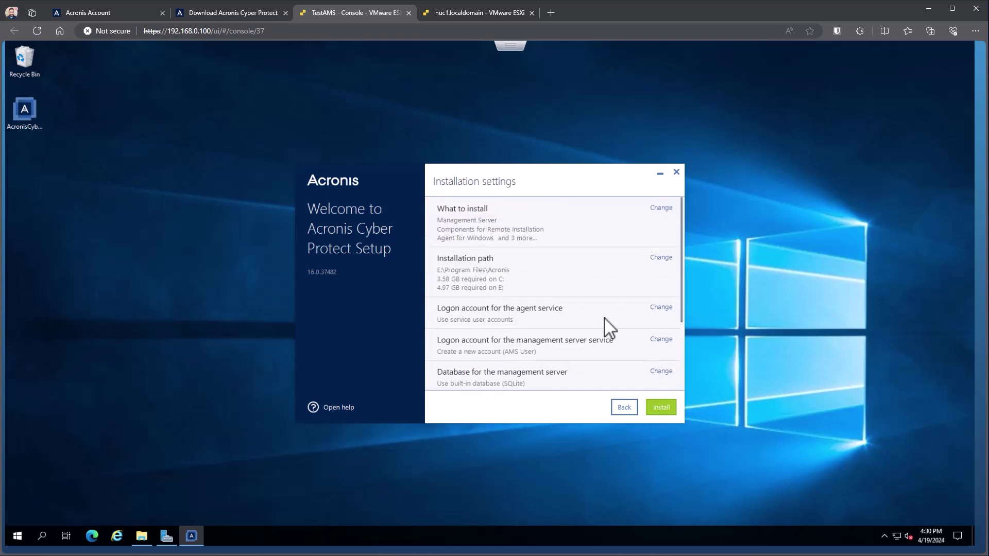
{"action": "left_click", "coordinate": [661, 407]}
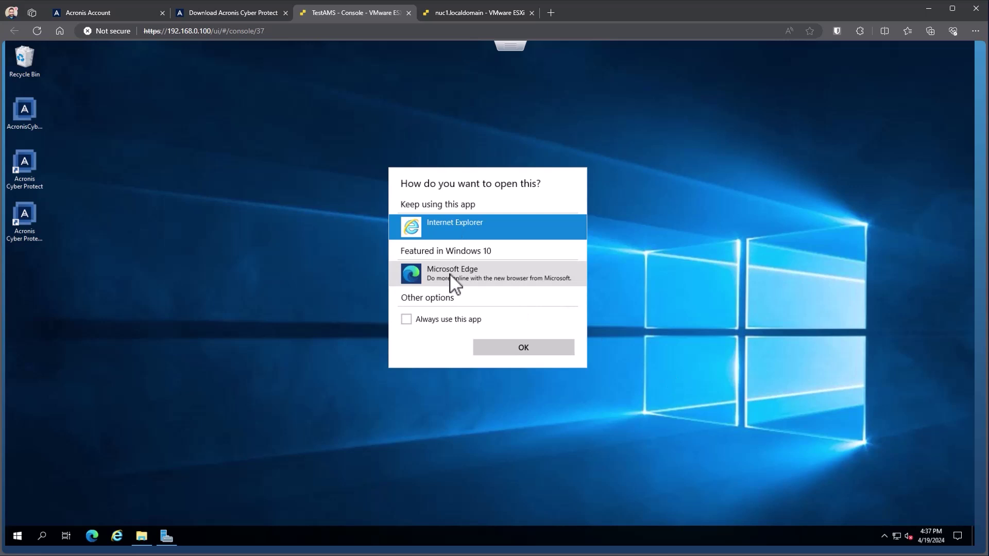
- Set Microsoft Edge to always open the Acronis Cyber Protect console
{"action": "left_click", "coordinate": [498, 274]}
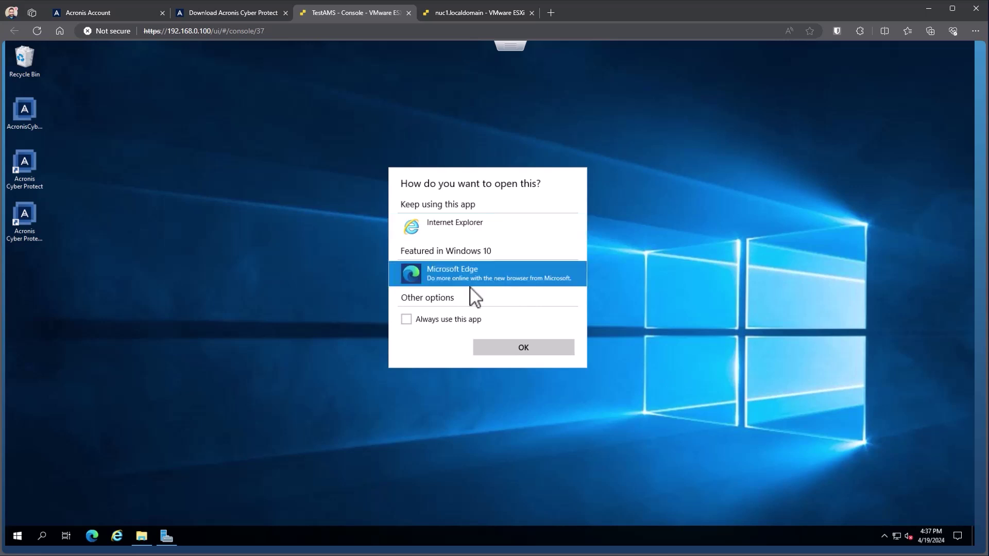
{"action": "left_click", "coordinate": [456, 320]}
{"action": "left_click", "coordinate": [533, 347]}
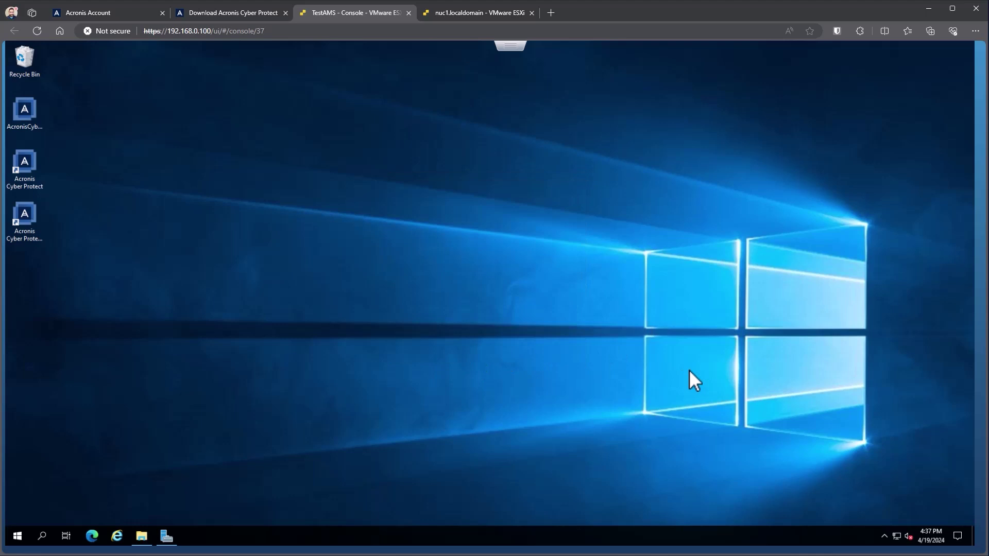